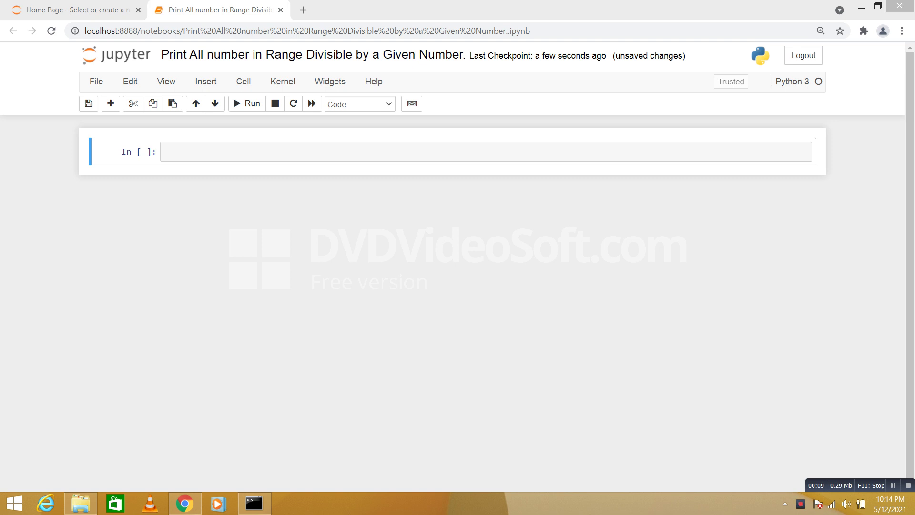
Bring up the divisible-numbers notebook to begin editing its empty code cell
key(alt+Tab)
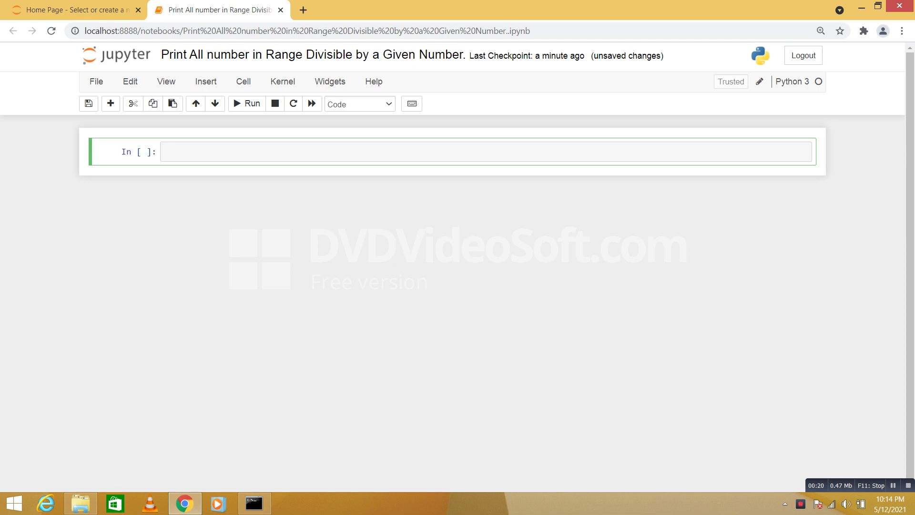
text(10 t)
text(o 20)
Write the note '10 to 20', '2', '12,14,16,18,20' on three lines, then select it all
double_click(169, 152)
double_click(198, 152)
click(204, 152)
text(==)
text(10)
key(Return)
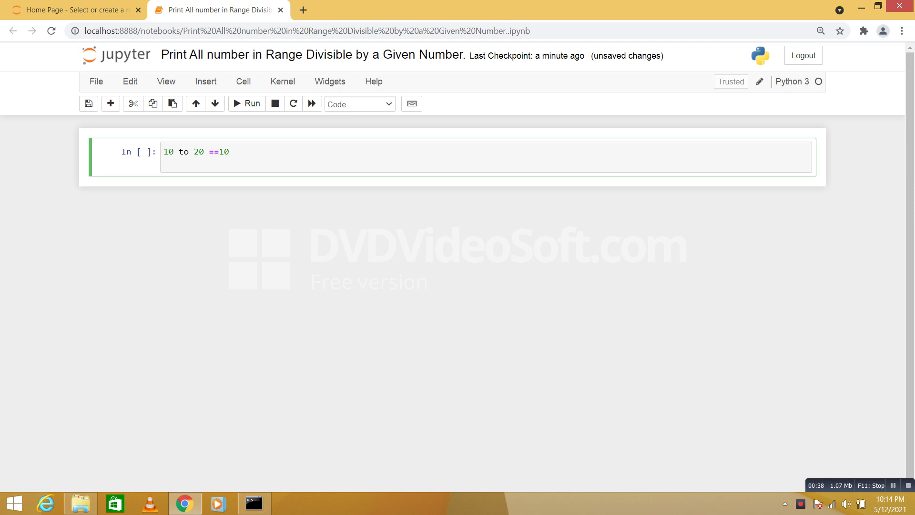
text(2)
key(Return)
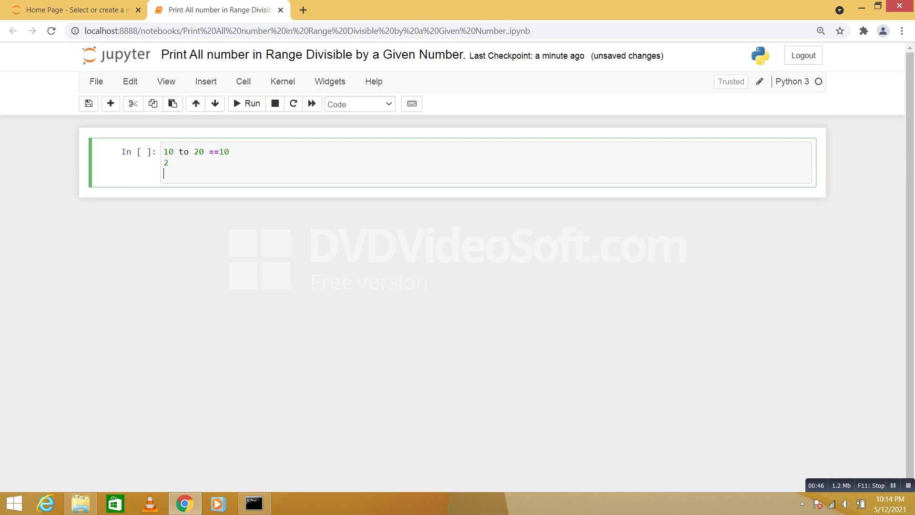
text(12,)
text(14,)
text(16,18)
text(,)
text(20)
key(ctrl+a)
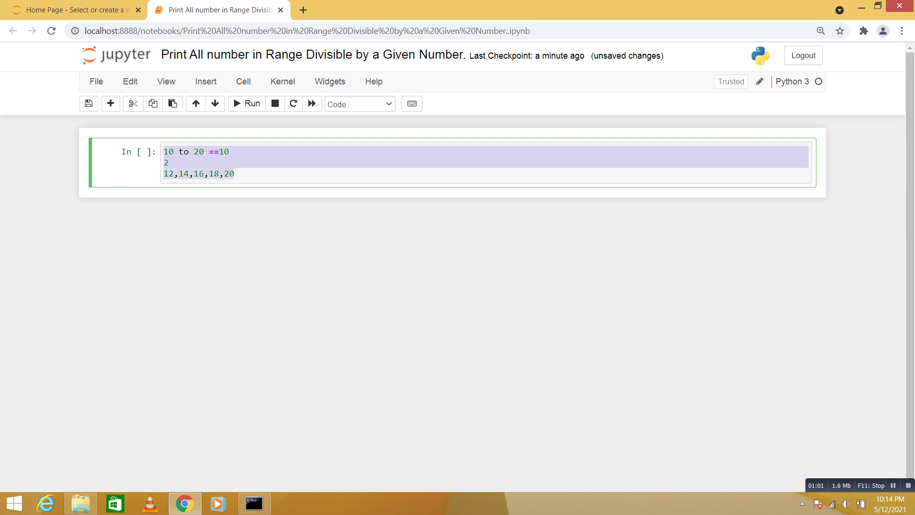
Delete the selected example notes so the code cell is blank
key(BackSpace)
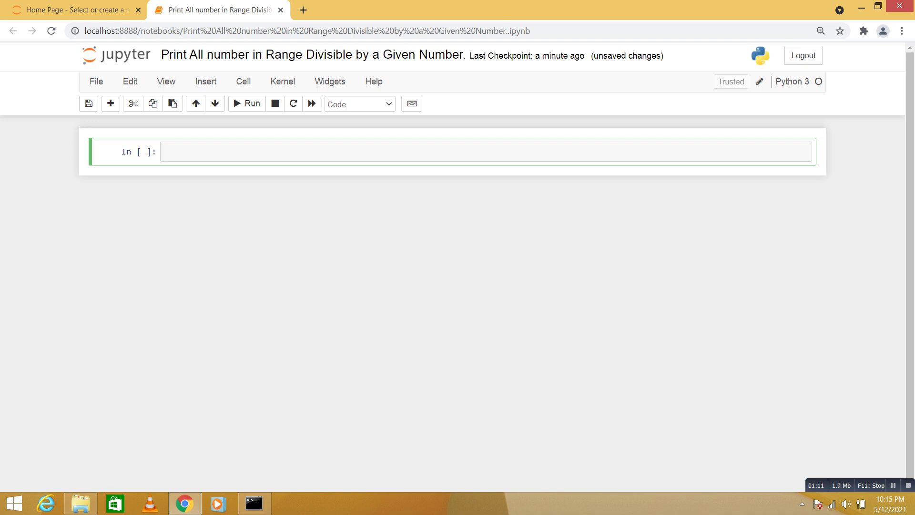
text(lo)
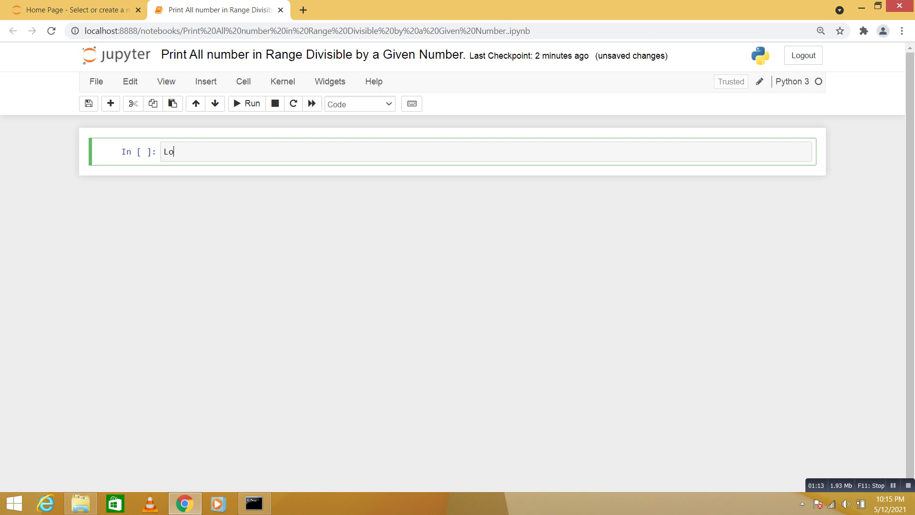
Write lower = int(input('Please enter your lower range values :-')) and start a new line
key(BackSpace)
key(BackSpace)
text(low)
key(BackSpace)
key(BackSpace)
key(BackSpace)
text(lower)
text( =in)
text(t(in)
text(put()
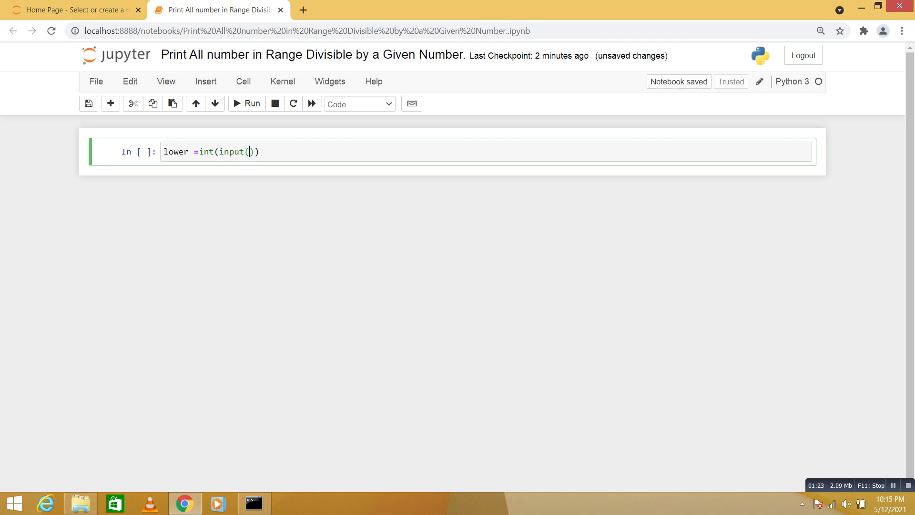
text("Pleas)
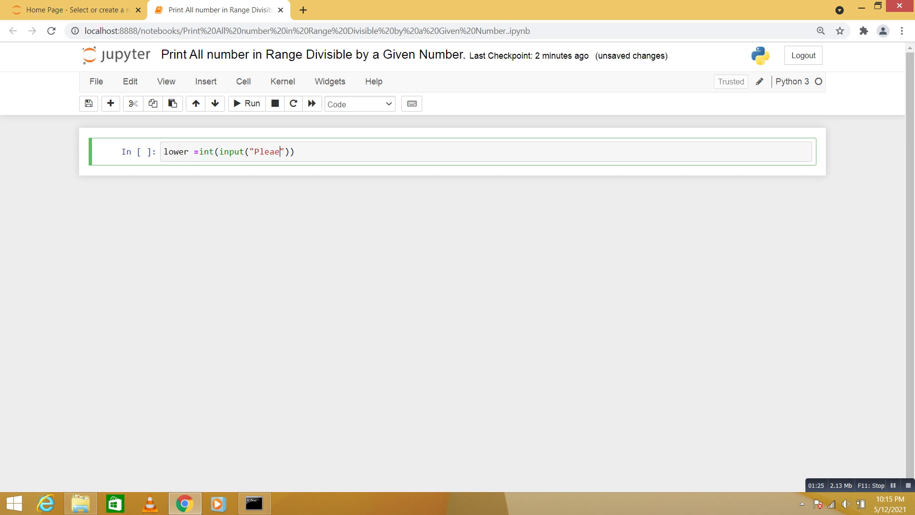
key(BackSpace)
key(BackSpace)
key(BackSpace)
key(BackSpace)
key(BackSpace)
text(Plea)
text(se enter )
text(your )
text(lo)
text(wer range )
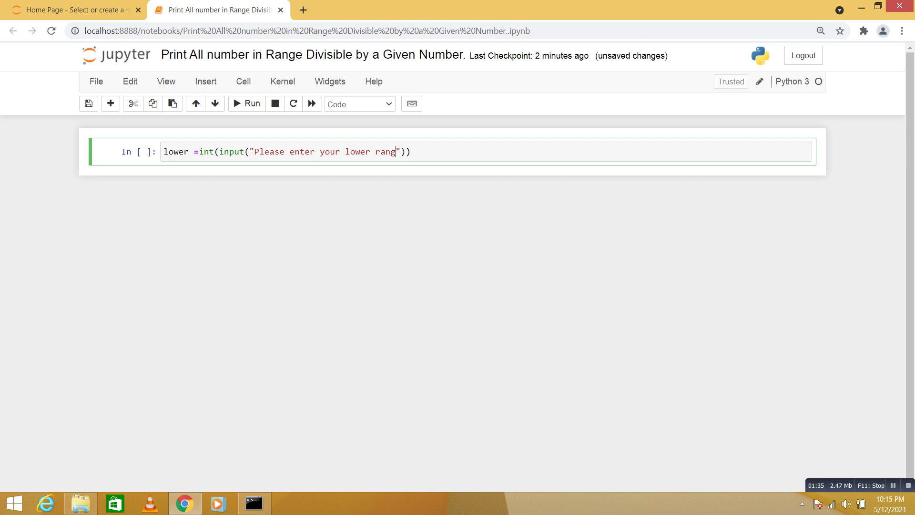
text(values )
text(:-)
key(End)
key(Return)
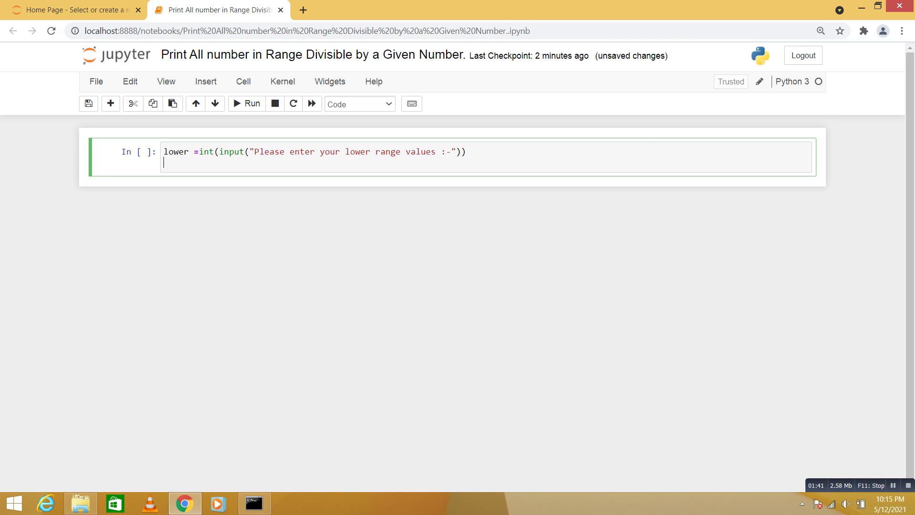
key(shift+Left)
key(shift+Left)
Duplicate the input line, changing the variable and prompt from lower to upper
key(shift+Home)
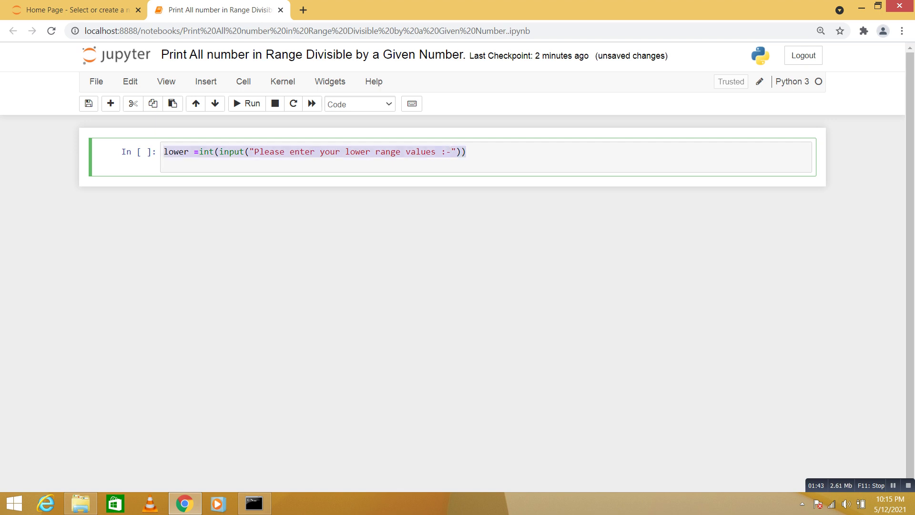
key(ctrl+c)
key(Down)
key(ctrl+v)
double_click(173, 163)
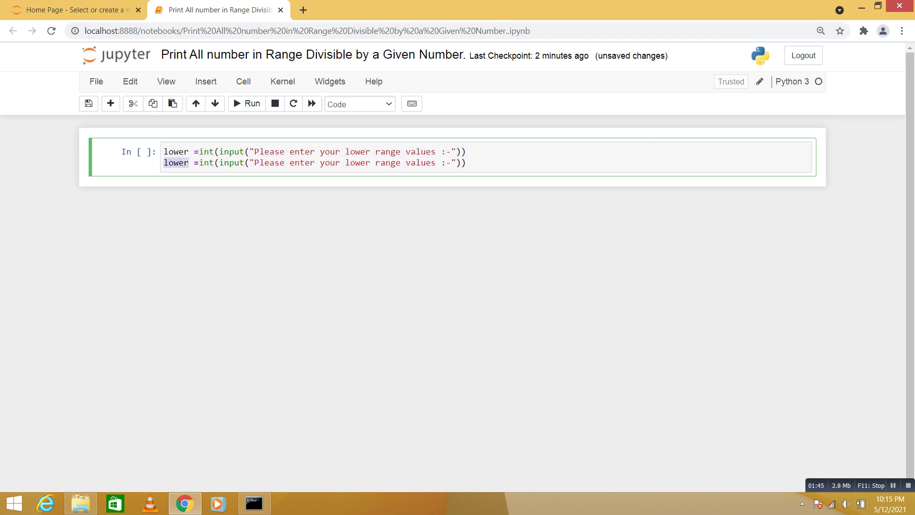
text(uppe)
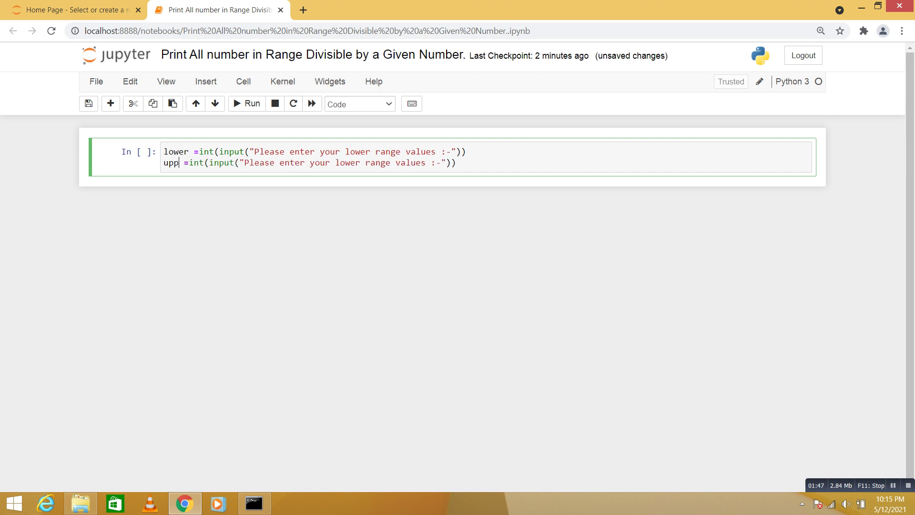
text(r)
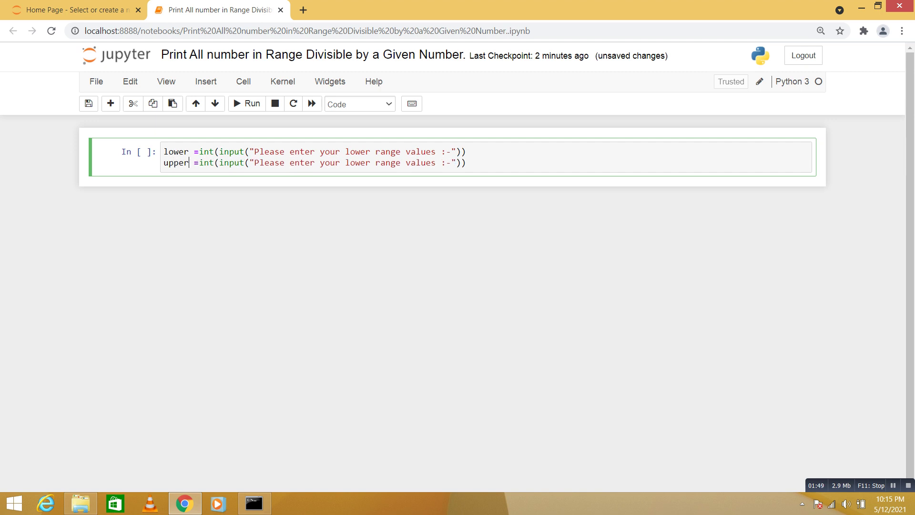
double_click(357, 163)
text(upper)
key(Return)
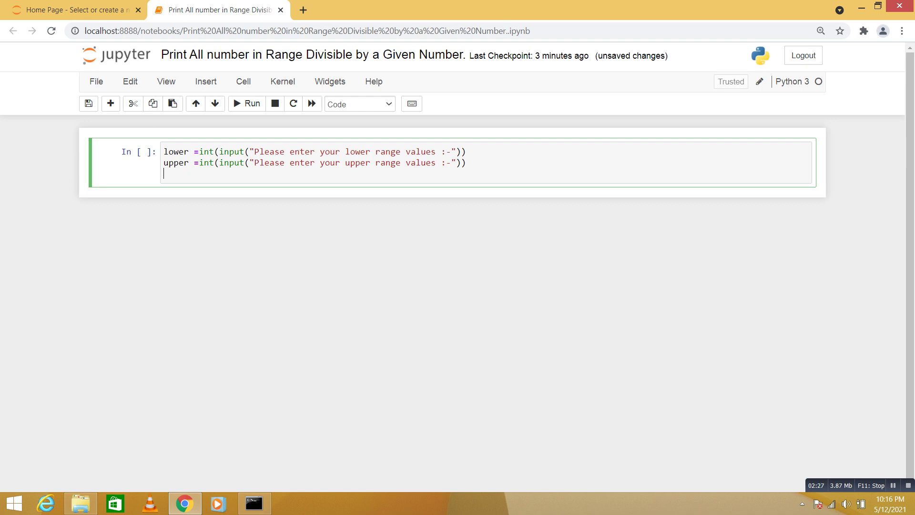
text(# )
text(10 )
text(20)
Add the comment '# 10 20' below the inputs, followed by blank lines
key(Return)
key(Return)
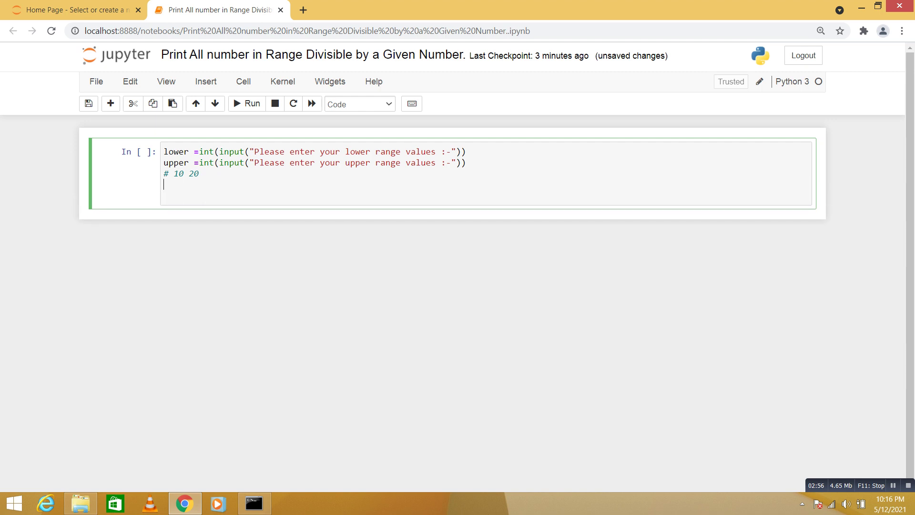
Add the loop 'for i in range(lower,upper+1):' and start an indented 'if i%' line
key(Down)
text(for )
text(i)
text( in )
text(range()
text(lo)
text(wer,)
text(upper)
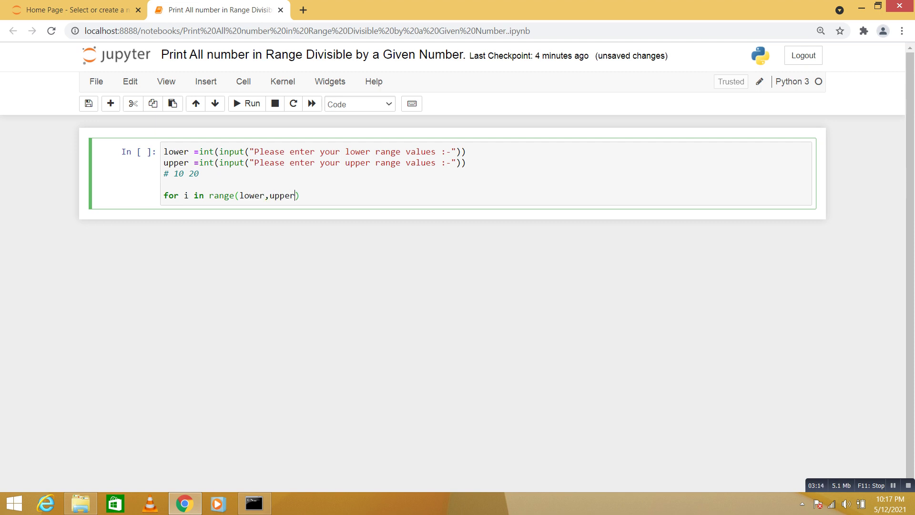
text(+1)
text(:)
key(Return)
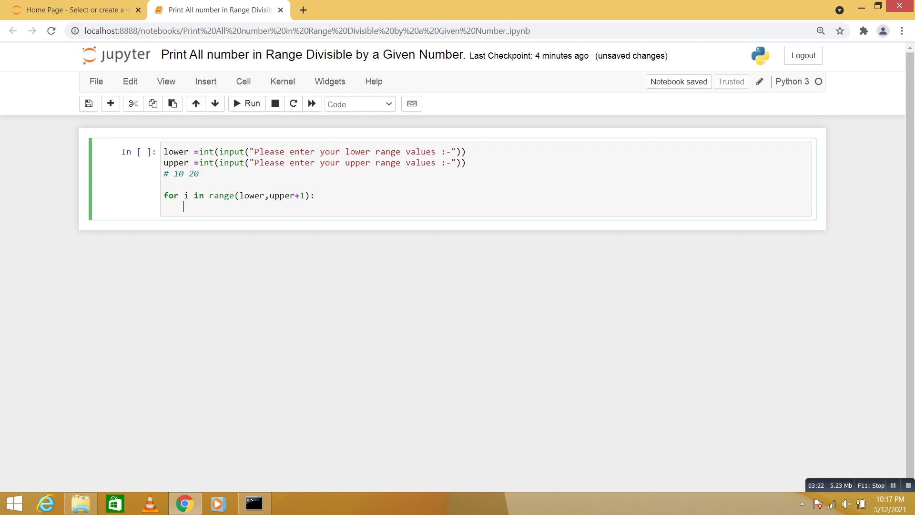
text(if i)
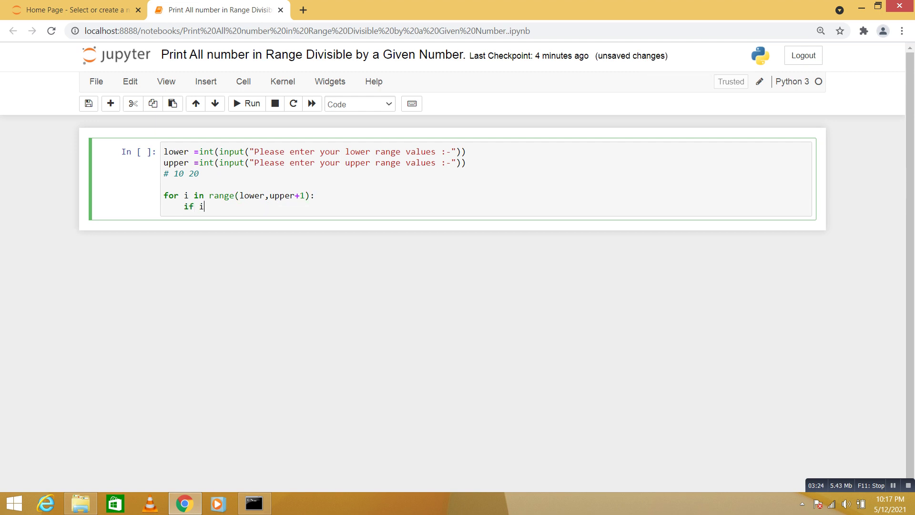
text(%)
Insert a num input line prompting 'Please enter the divisible number:-' after the upper line
click(466, 162)
key(Return)
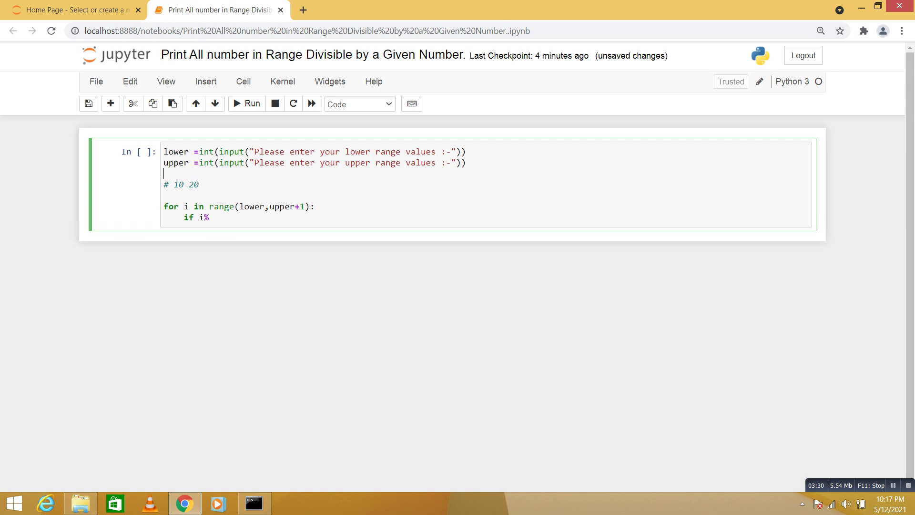
text(num=)
text(int()
text(in)
text(put()
text("Plea)
text(se enter t)
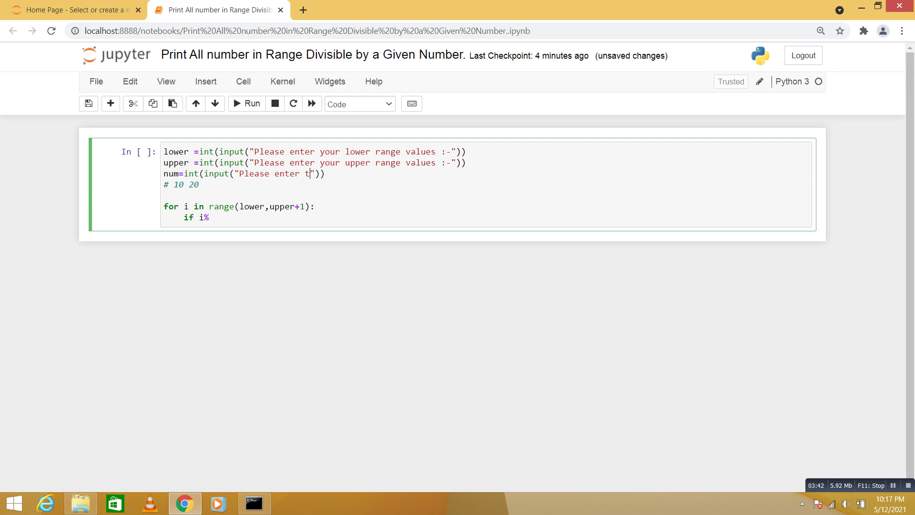
text(he )
text(divi)
text(sible )
text(number)
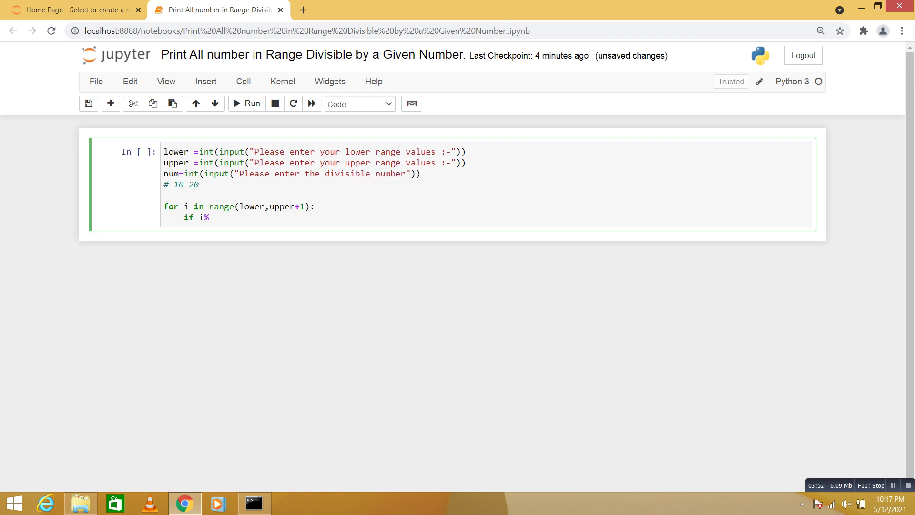
text(:-")) # 10 20  for i i)
text(n range(lower,upper+1):     if i%nu)
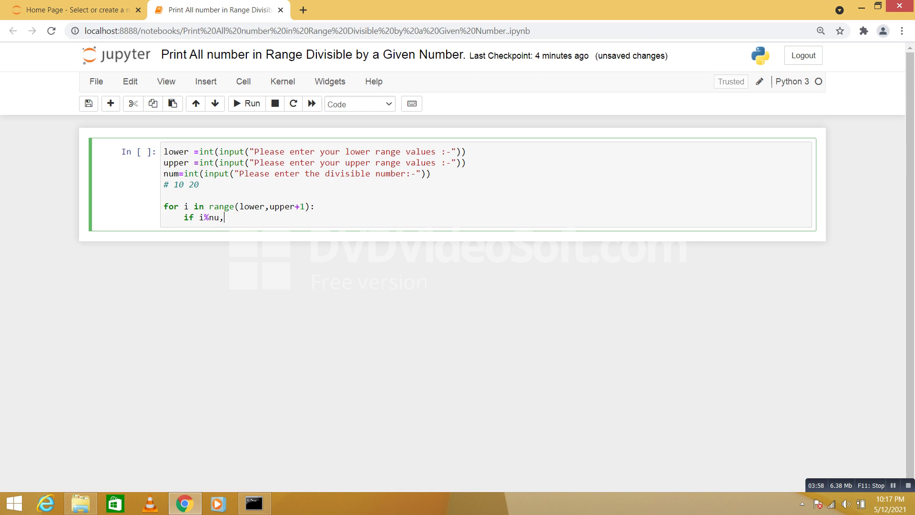
text(m==)
text(0:)
Finish the condition as 'if i%num==0:' with print(i) indented beneath it
key(Return)
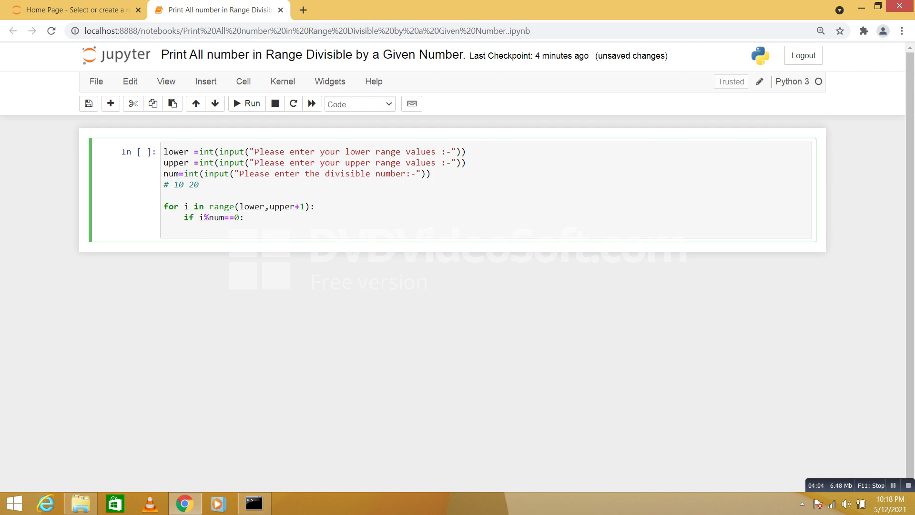
text(print()
text(i)
Run the cell with inputs 10, 20 and 2, then highlight the printed 10 to 20 output
key(shift+Return)
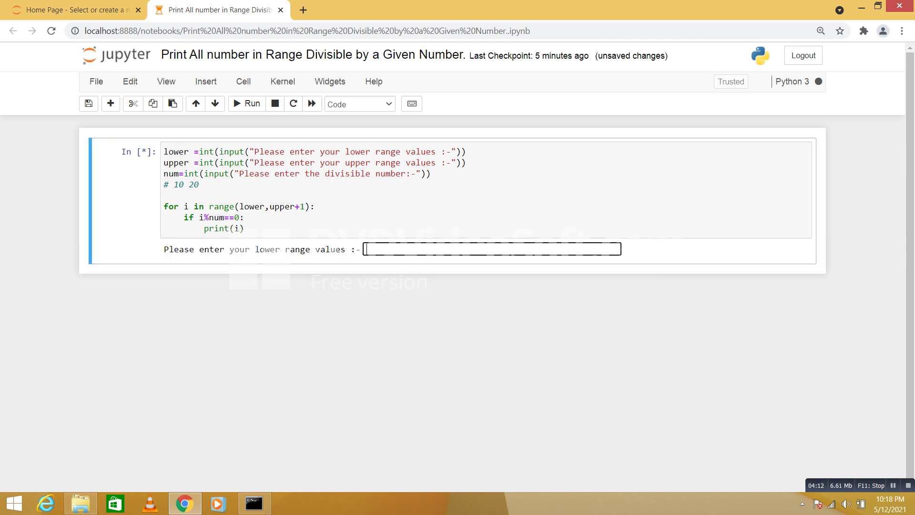
text(1)
text(0)
key(Return)
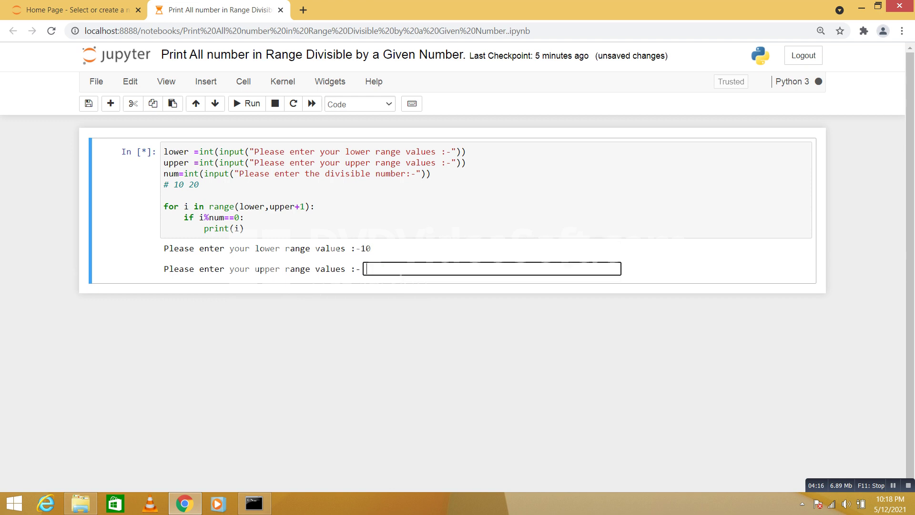
text(20)
key(Return)
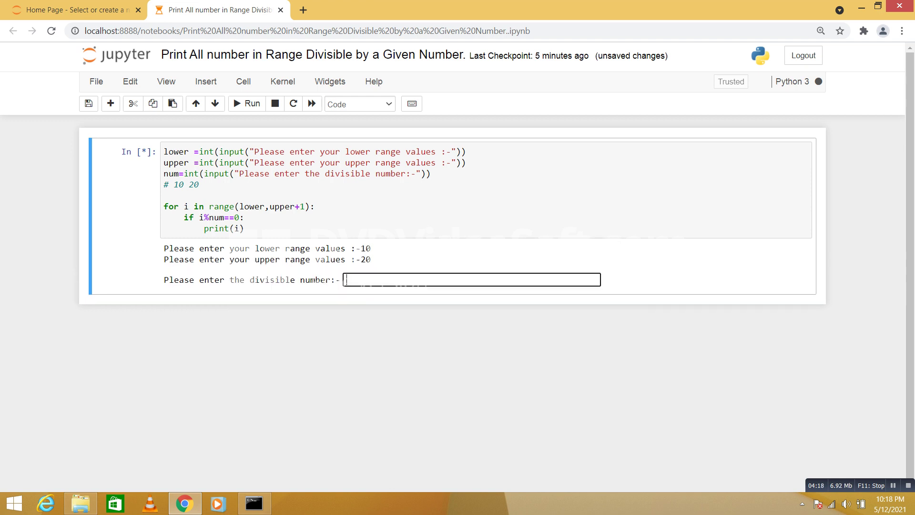
text(2)
key(Return)
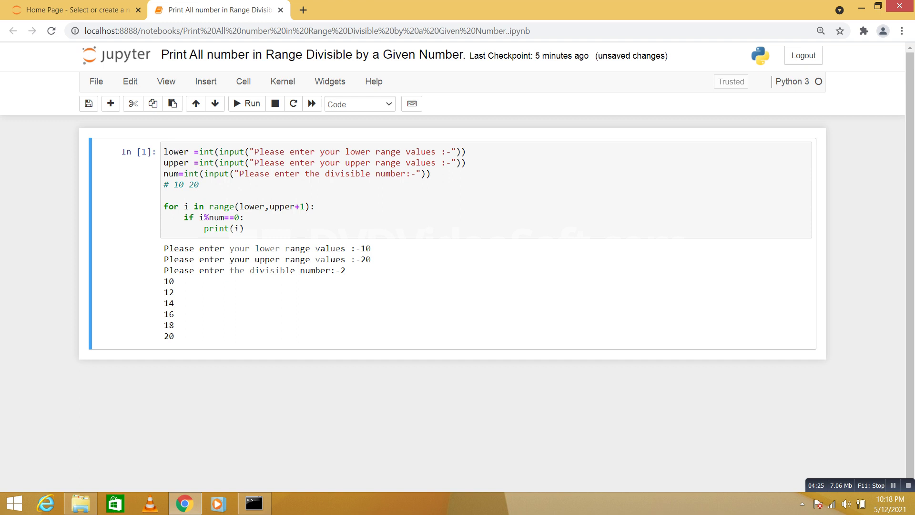
drag(164, 281, 174, 337)
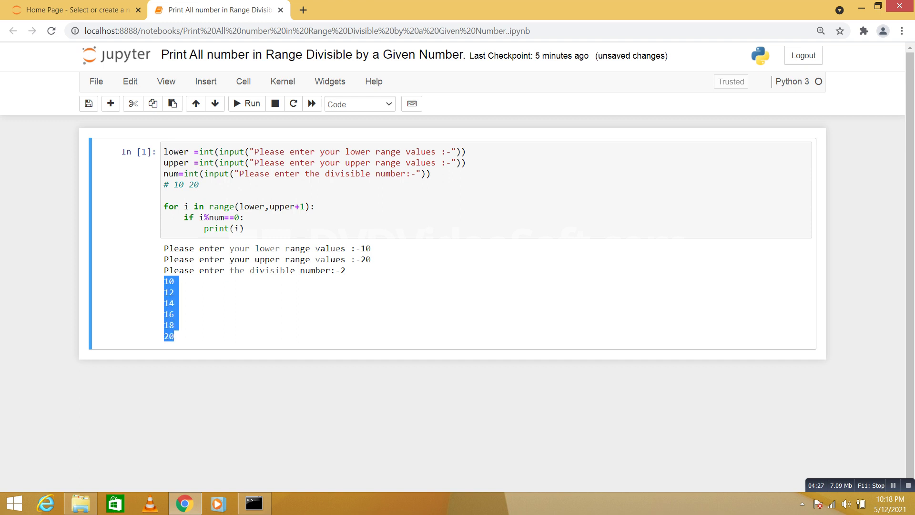
Re-run the cell, entering lower bound 10, upper bound 20 and divisor 3
click(173, 336)
key(ctrl+Return)
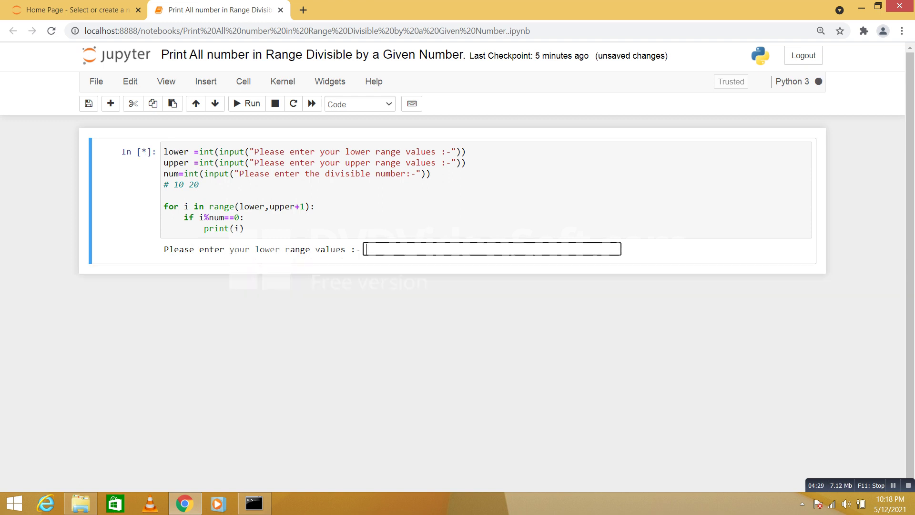
text(10)
key(Return)
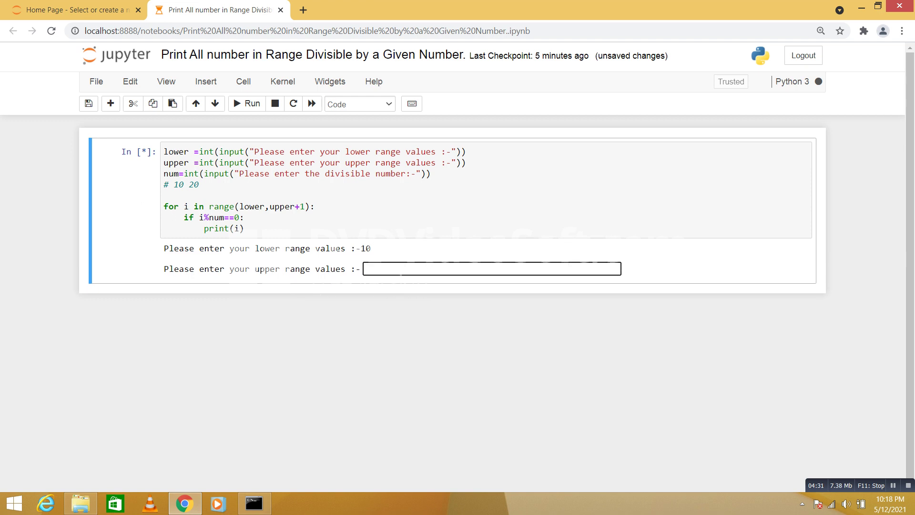
text(20)
key(Return)
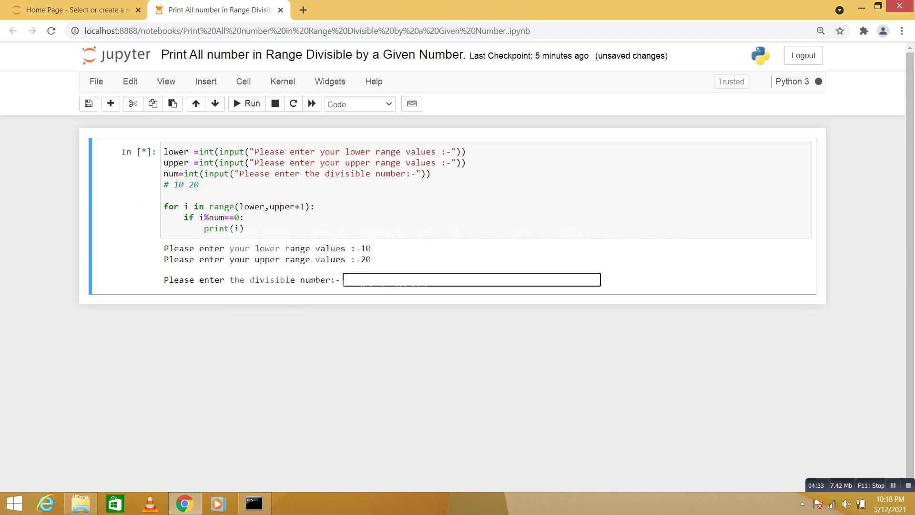
text(3)
key(Return)
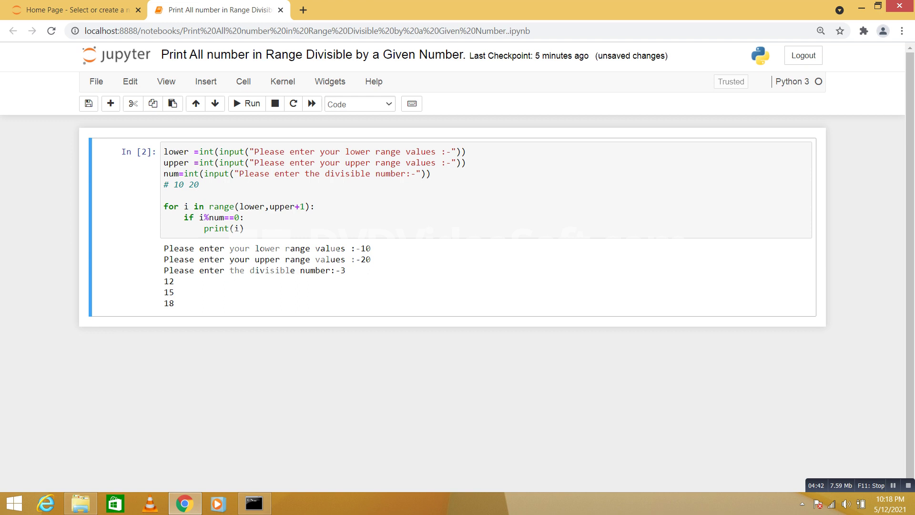
Highlight the printed results 12 and 18 in the output, then clear the highlight
double_click(169, 281)
double_click(169, 303)
click(169, 303)
Run the cell a third time with bounds 10 and 20 and divisor 5
key(ctrl+Return)
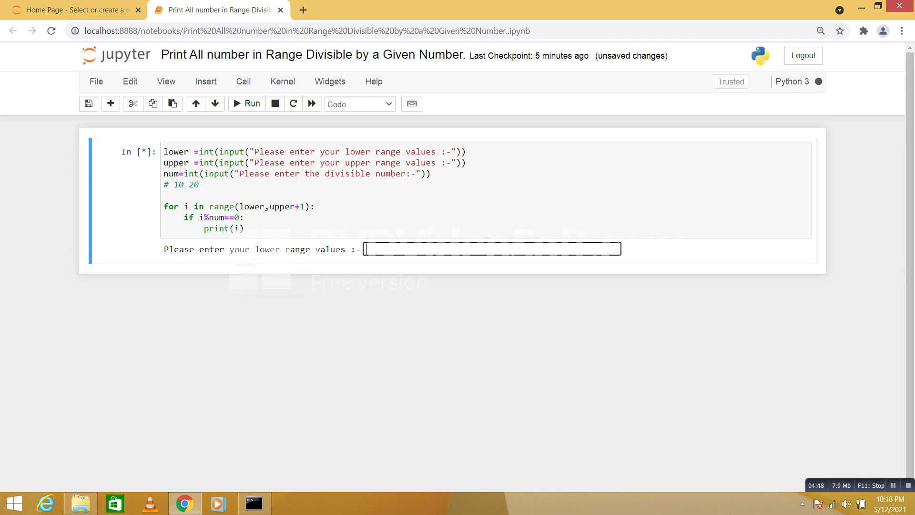
text(10)
key(Return)
text(2)
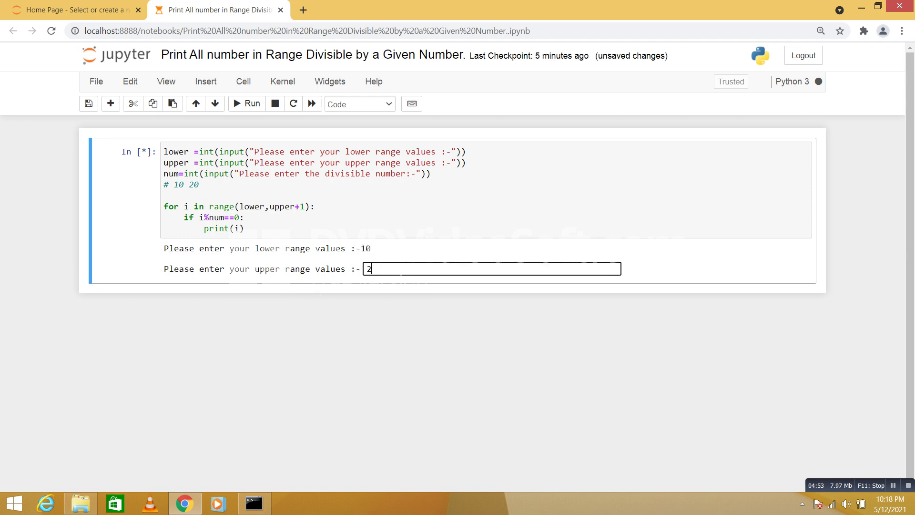
text(0)
key(Return)
text(5)
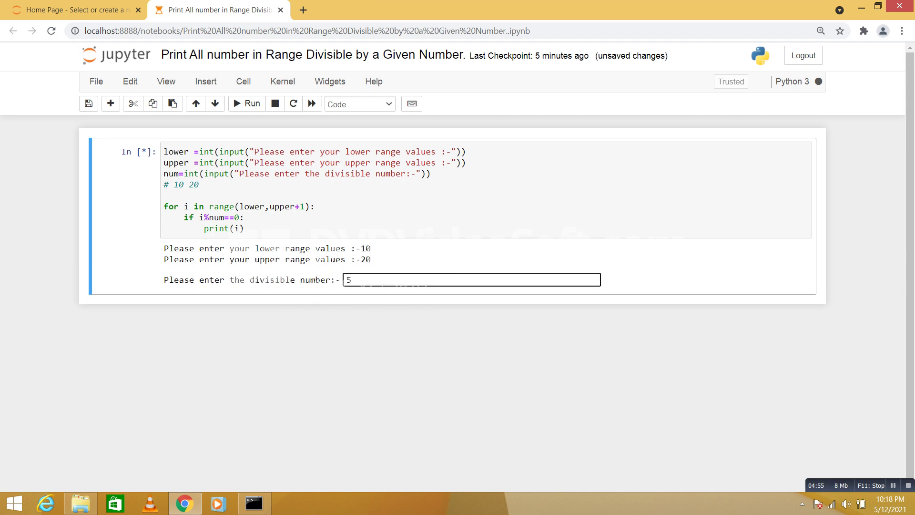
key(Return)
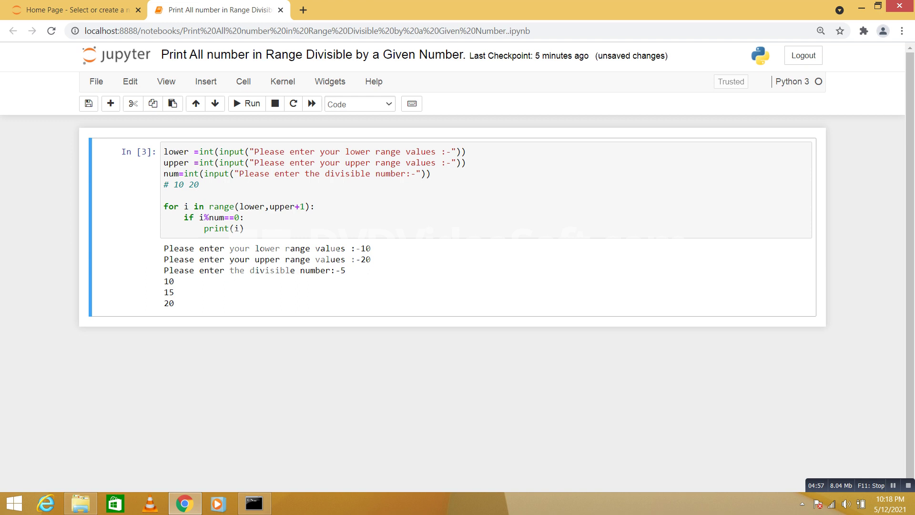